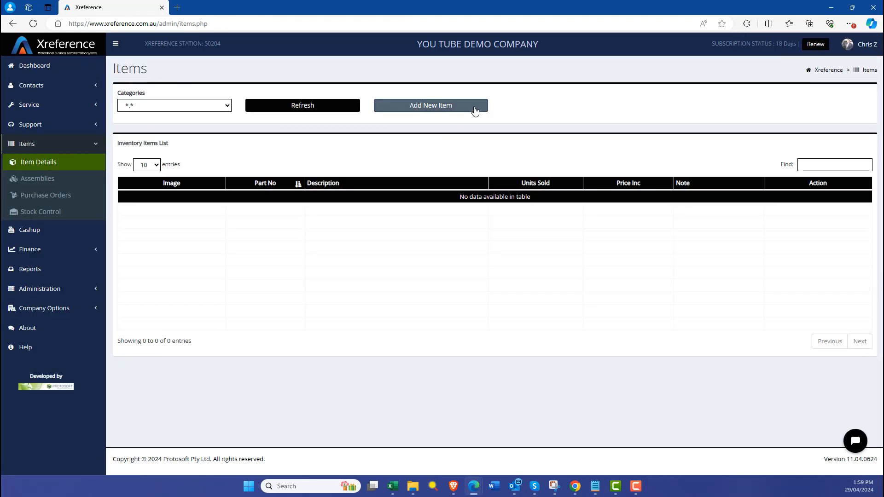
# Start a new inventory item with description Samsung 870 QVO 8TB 2.5" SSD SATA3 and part number MZ-77Q8T0BW.
pyautogui.click(474, 110)
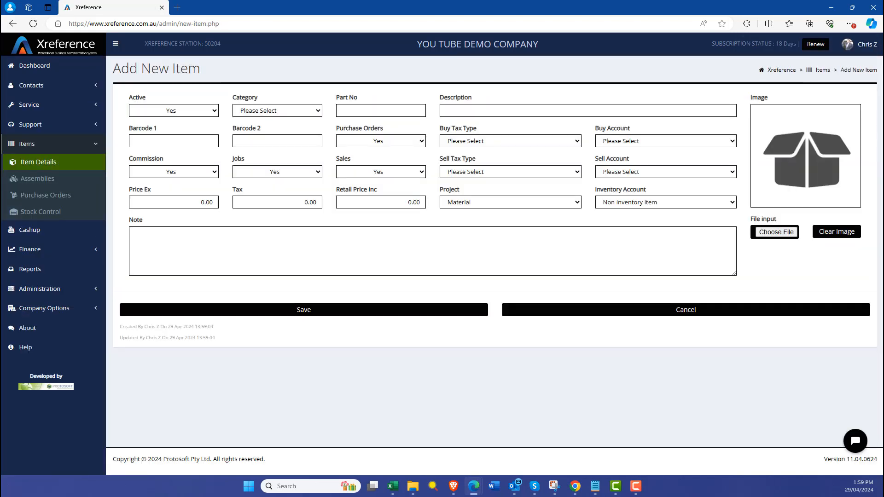
pyautogui.click(507, 111)
pyautogui.write('Samsung 870 QVO 8TB 2.5" SSD SATA3')
pyautogui.hotkey('alt', 'Tab')
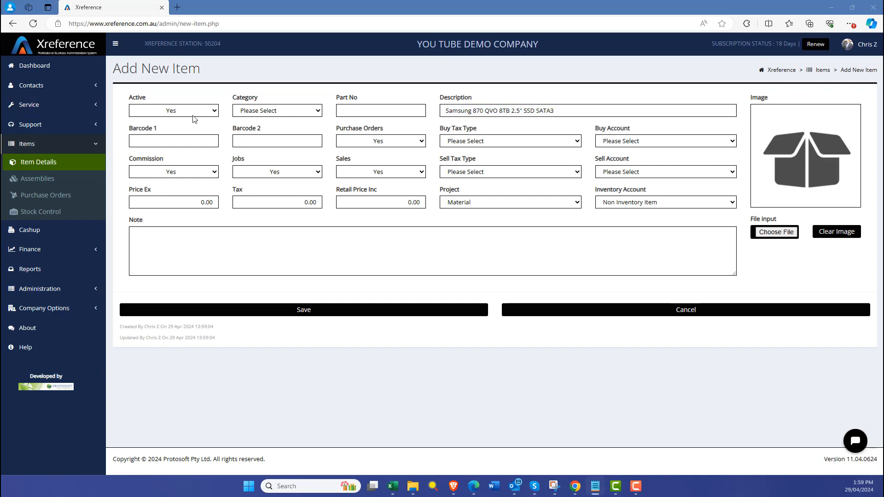
pyautogui.click(377, 111)
pyautogui.write('MZ-77Q8T0BW')
pyautogui.click(296, 112)
pyautogui.click(269, 131)
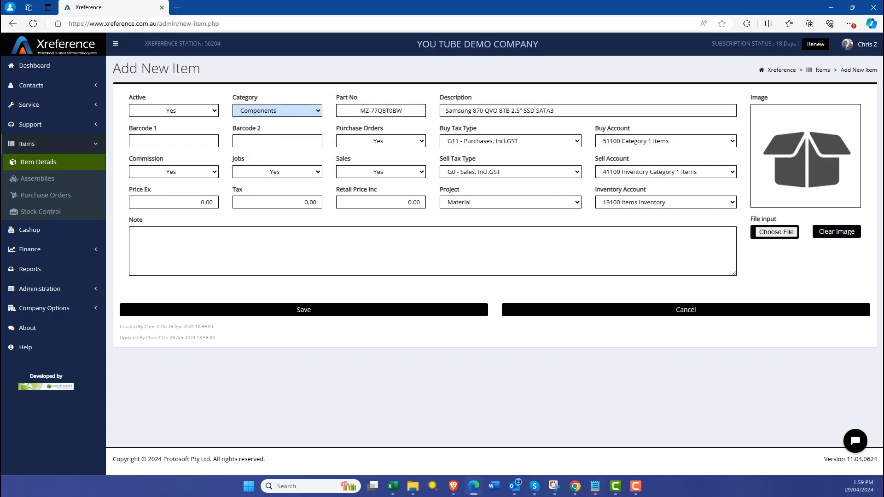
pyautogui.hotkey('alt', 'Tab')
pyautogui.click(147, 141)
pyautogui.hotkey('ctrl', 'v')
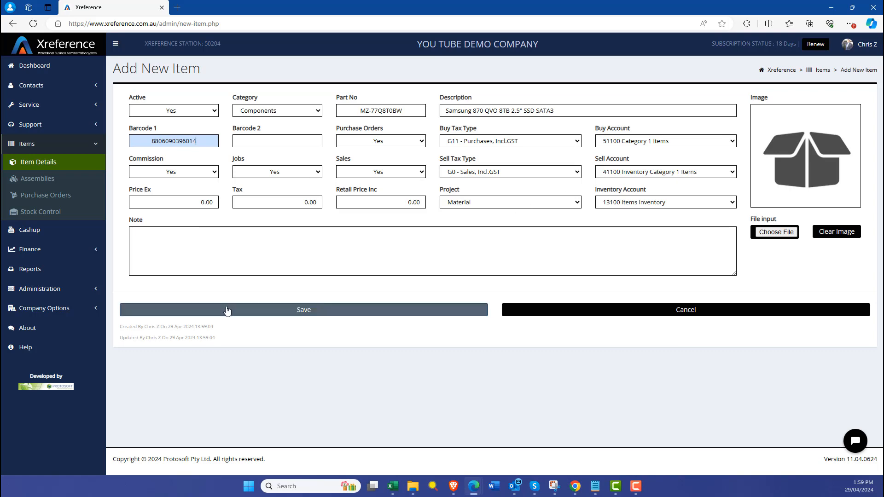
# Attach the image HBS-870QVO-8TB.jpg from D:\You Tube Content\XREFERENCE\Items Media to the new item.
pyautogui.click(765, 233)
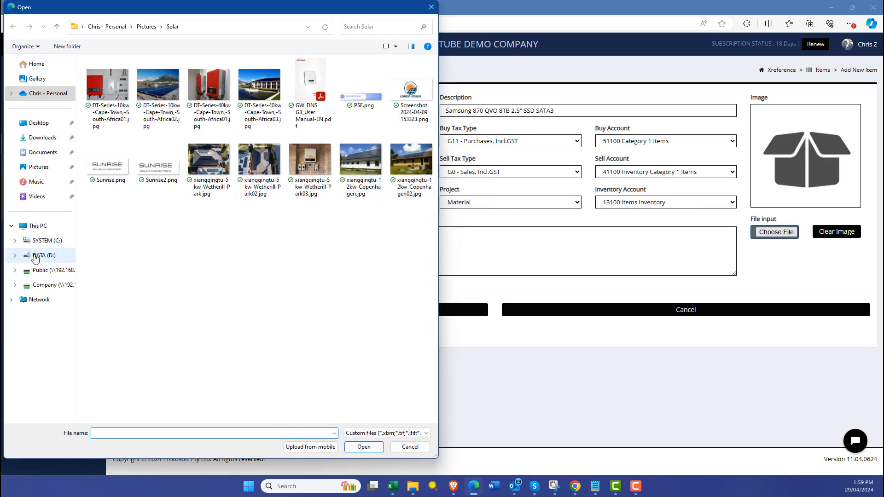
pyautogui.click(239, 31)
pyautogui.hotkey('ctrl', 'v')
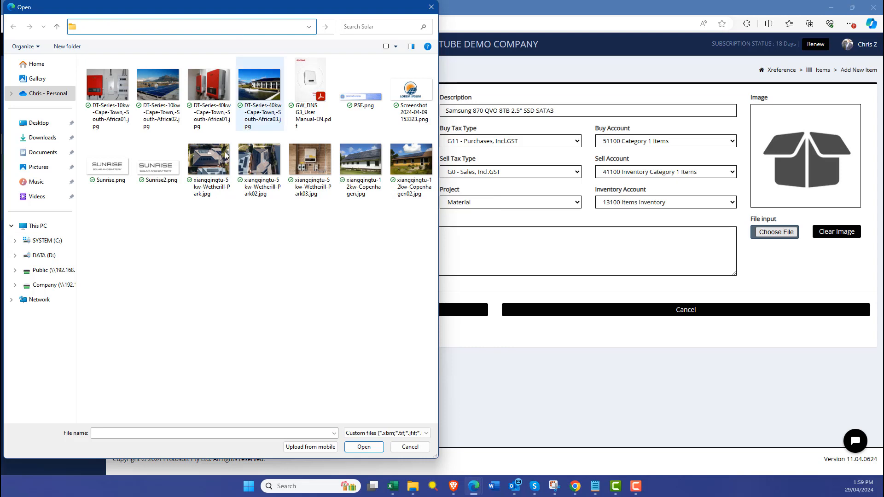
pyautogui.click(38, 256)
pyautogui.doubleClick(120, 346)
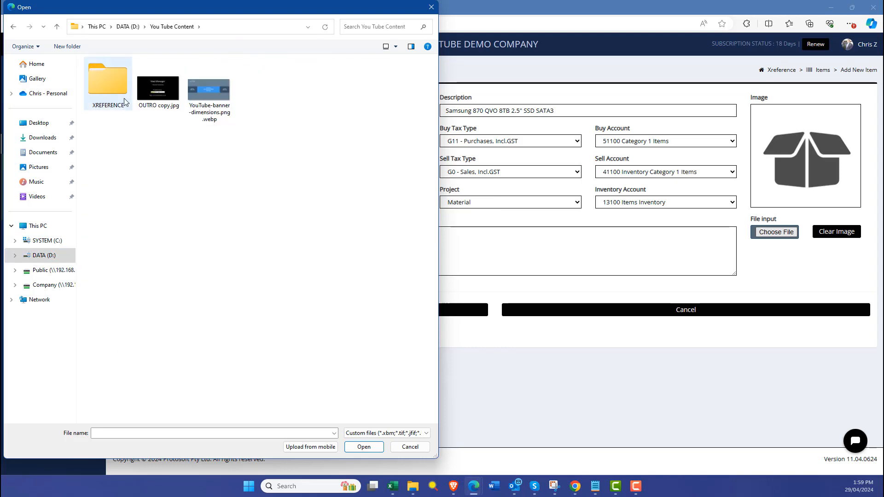
pyautogui.doubleClick(124, 98)
pyautogui.doubleClick(114, 119)
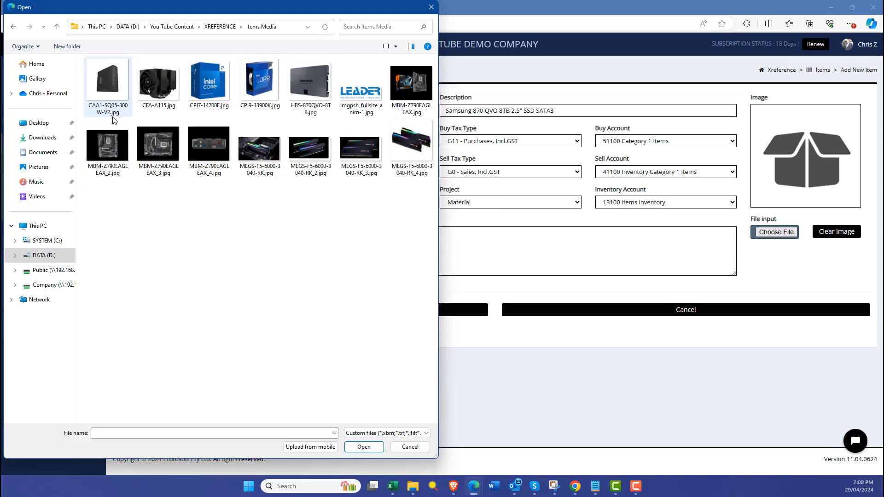
pyautogui.click(312, 92)
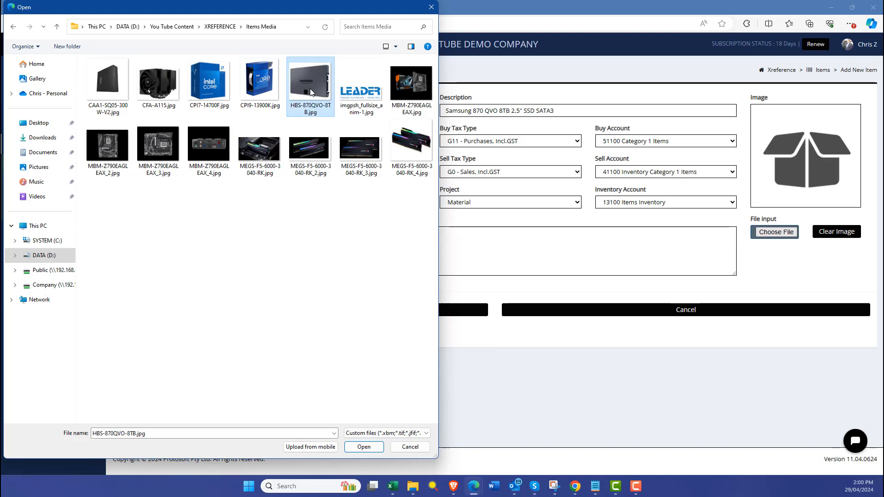
pyautogui.click(364, 446)
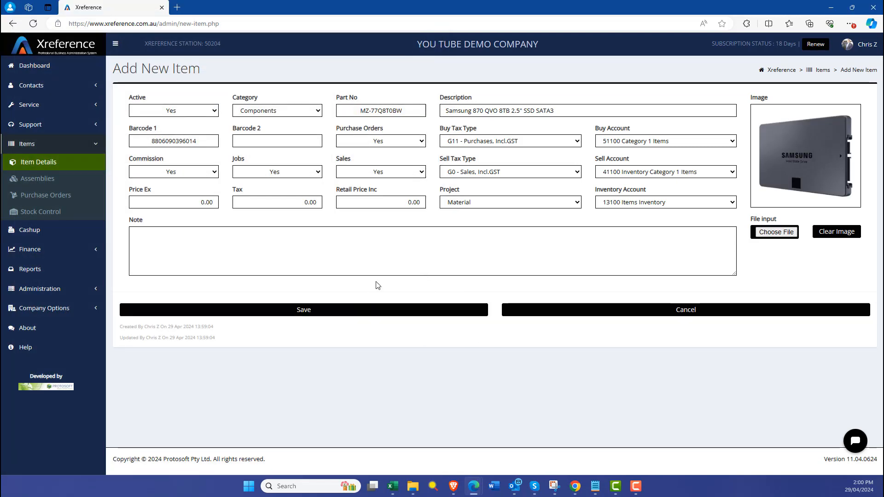
# Save the new Samsung SSD item and open its thumbnail in the inventory list.
pyautogui.click(341, 310)
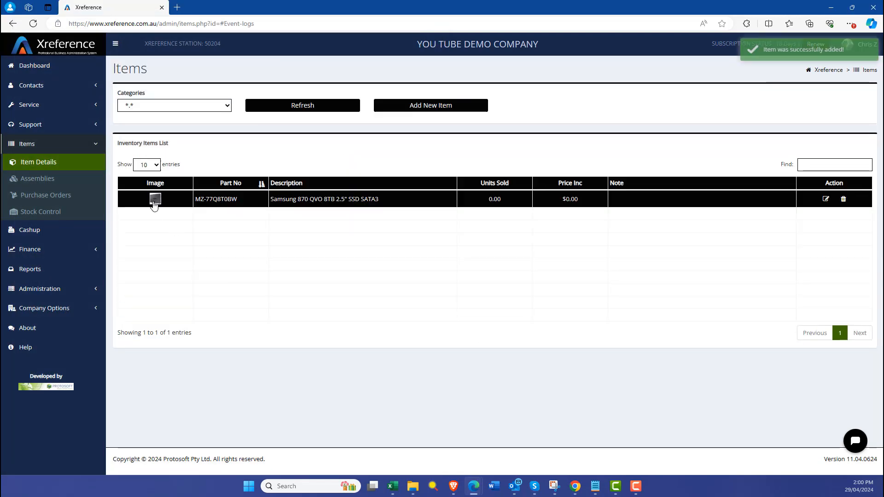
pyautogui.click(154, 203)
pyautogui.click(154, 203)
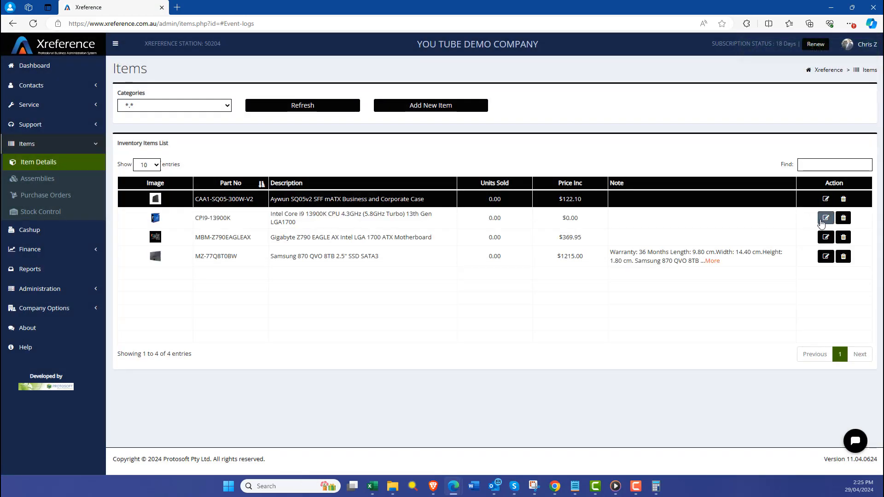
# In the Intel Core i9 13900K item's costing, choose supplier Leader Systems and enter a tax-inclusive cost price of 929.50.
pyautogui.click(826, 230)
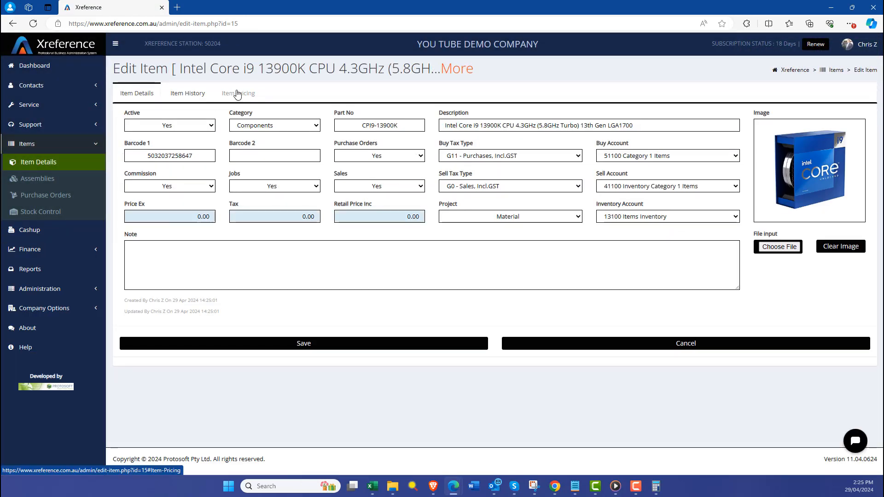
pyautogui.click(237, 94)
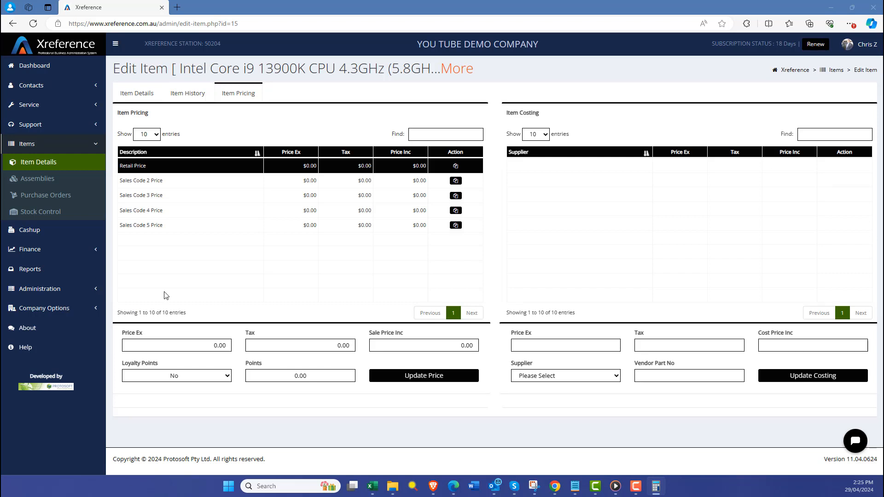
pyautogui.click(562, 377)
pyautogui.click(566, 421)
pyautogui.click(782, 345)
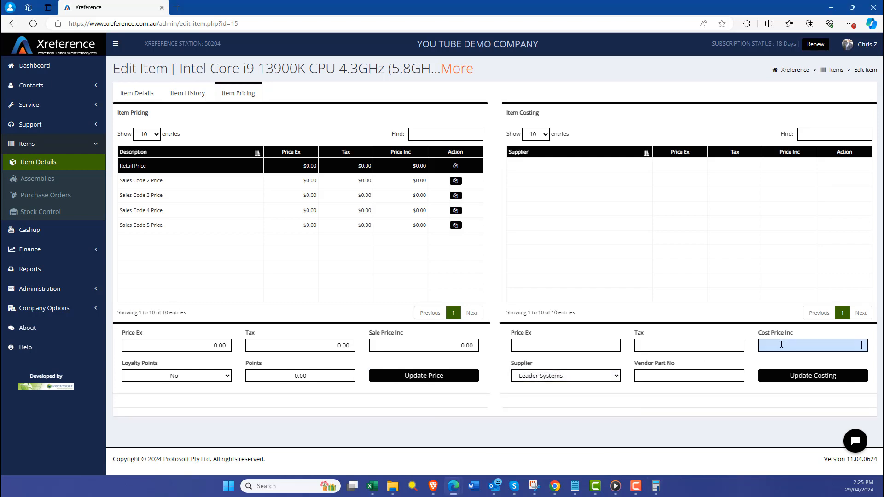
pyautogui.write('929.50')
# Enter vendor part number CPI9-13900K and apply the supplier costing to the item.
pyautogui.hotkey('alt', 'Tab')
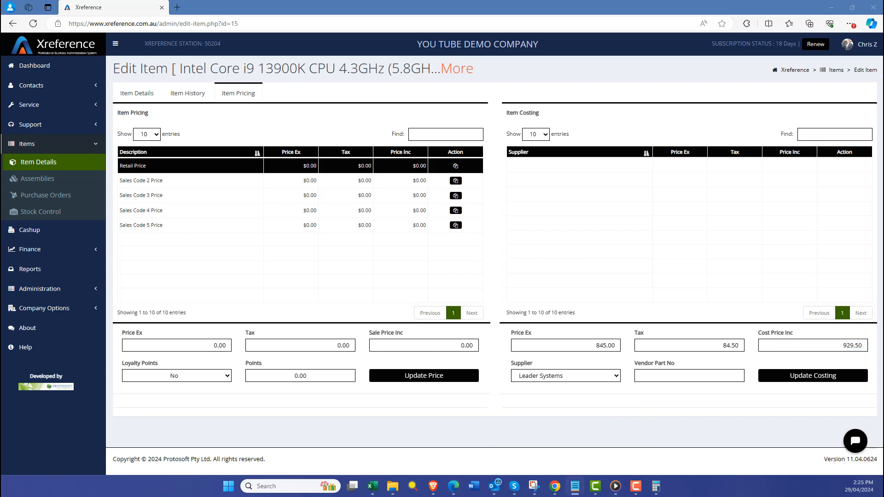
pyautogui.rightClick(695, 382)
pyautogui.click(718, 294)
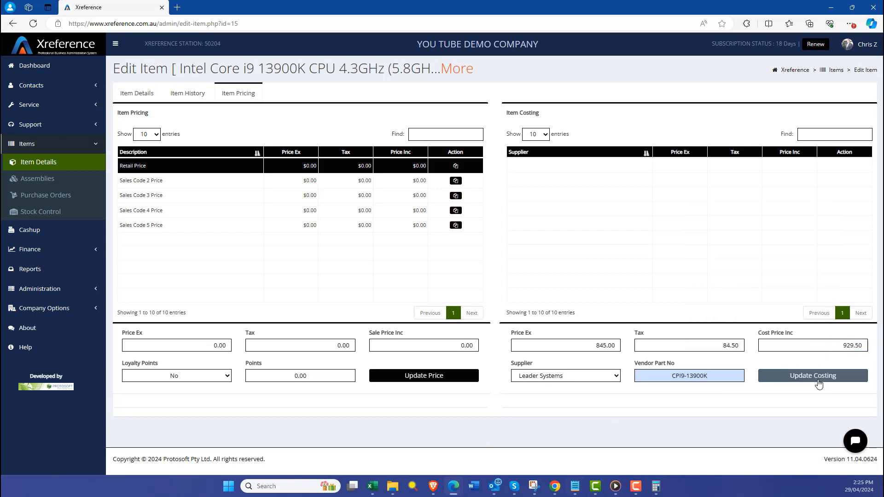
pyautogui.click(819, 381)
# Set the retail sale price including tax to 1249 and copy it to the Sales Code 2 to 5 prices.
pyautogui.click(441, 345)
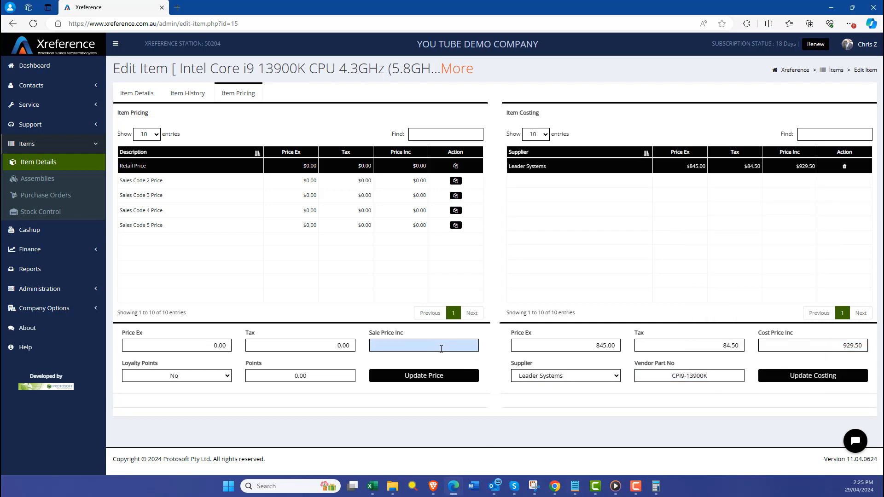
pyautogui.write('1249')
pyautogui.click(436, 376)
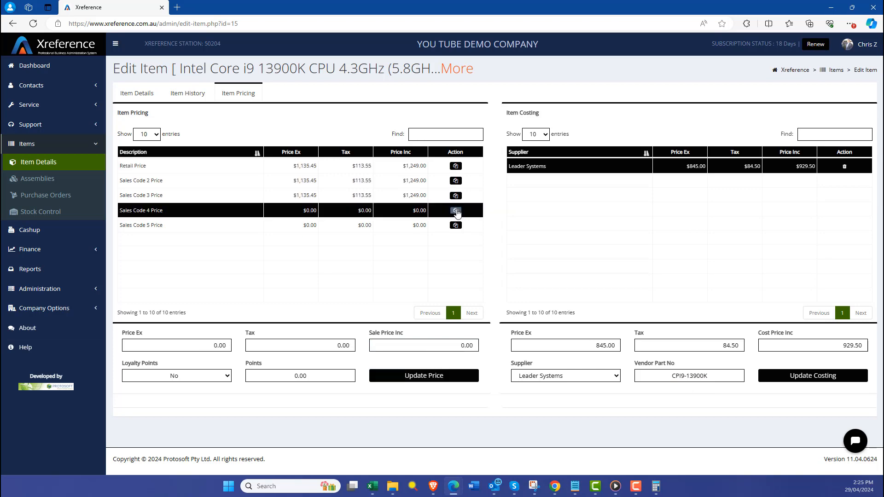
pyautogui.click(455, 180)
# Set the Sales Code 2 price to 1195 including tax and save the Intel Core i9 item.
pyautogui.doubleClick(470, 346)
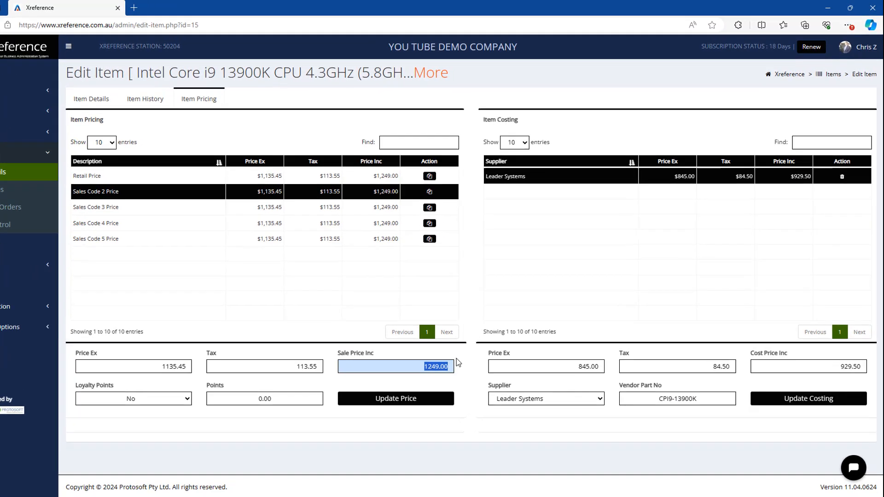
pyautogui.write('1195')
pyautogui.click(424, 376)
pyautogui.click(148, 211)
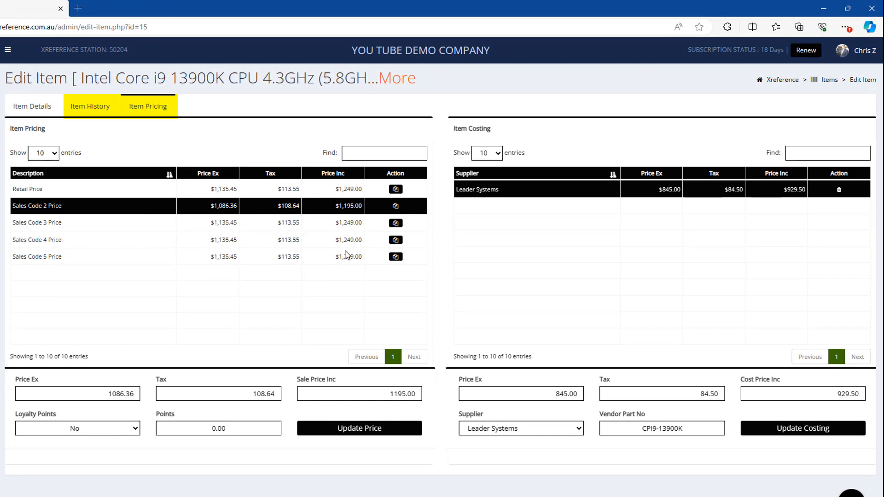
pyautogui.click(24, 107)
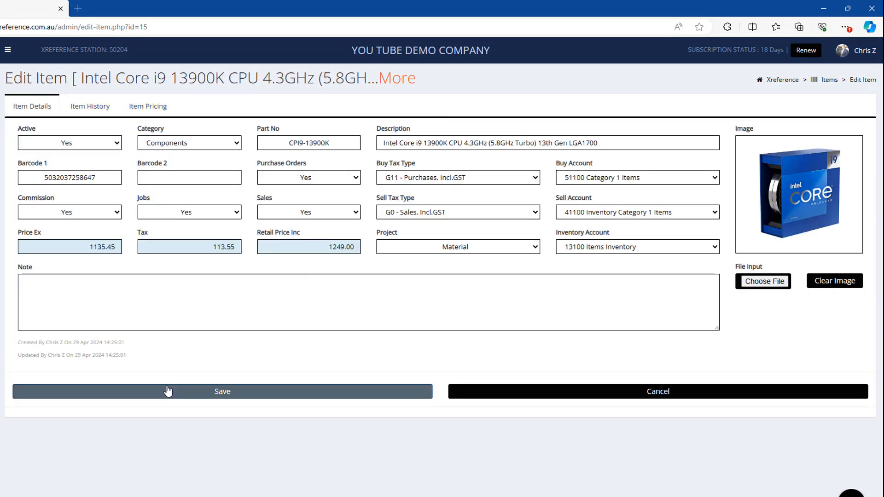
pyautogui.click(170, 446)
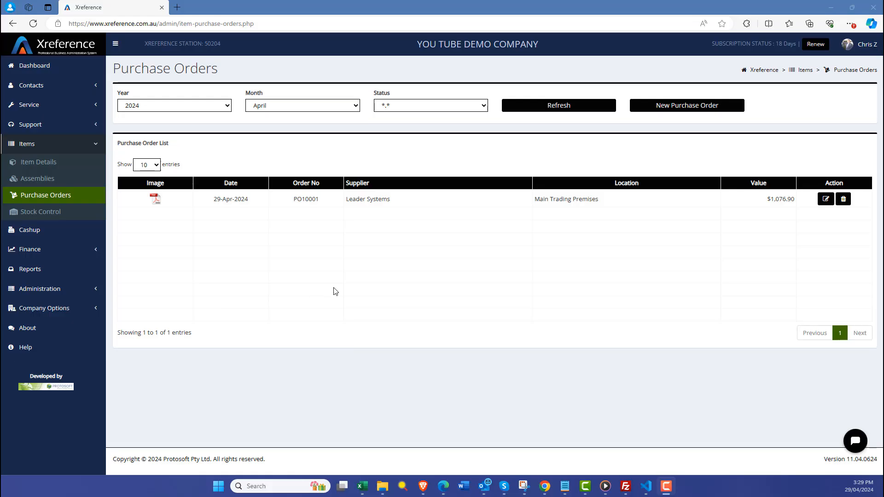
# Open the Leader Systems purchase order and view the received prices in its supplier invoice.
pyautogui.click(824, 204)
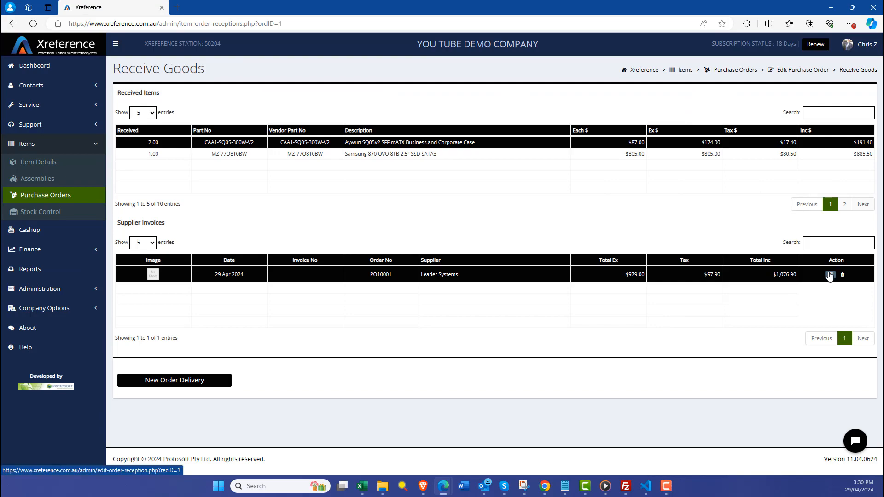
pyautogui.click(830, 274)
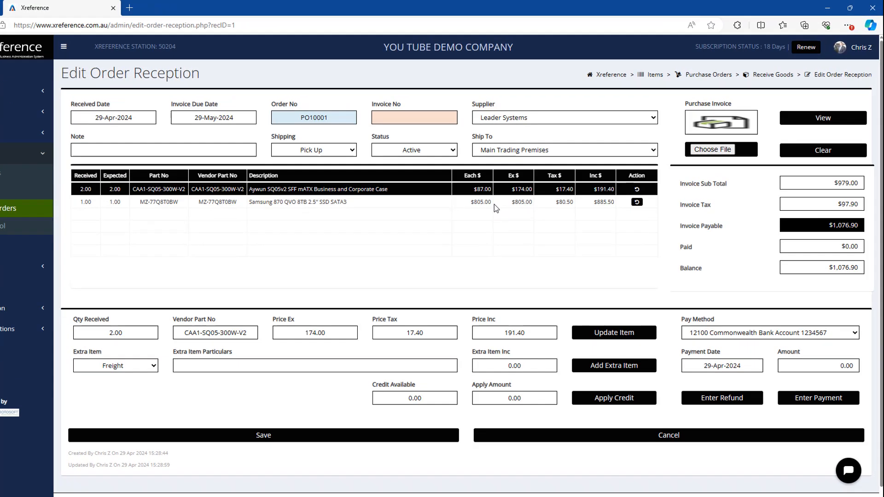
pyautogui.click(516, 190)
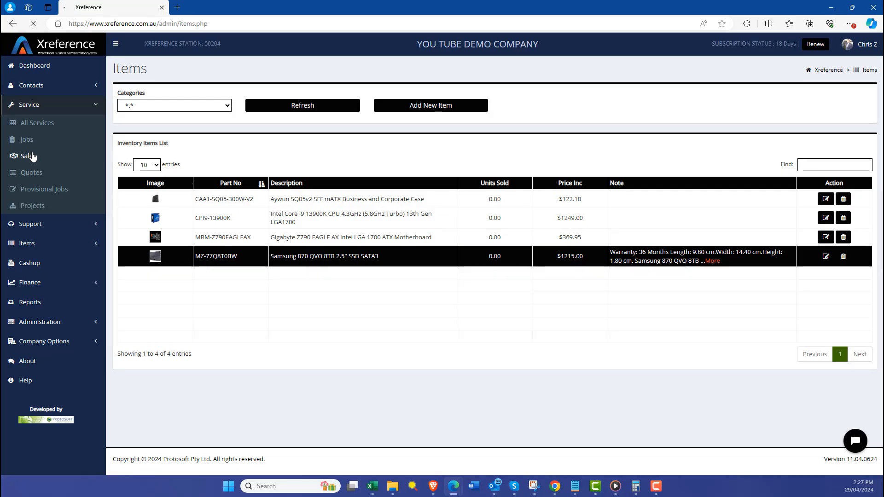
# Create a new sale for Cash Customer and add one Samsung 870 QVO 8TB SSD from location L01.
pyautogui.click(30, 155)
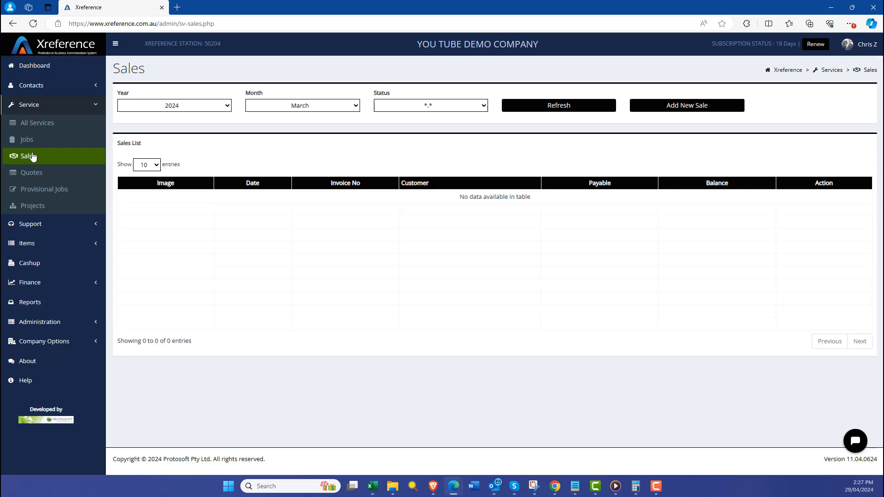
pyautogui.click(725, 109)
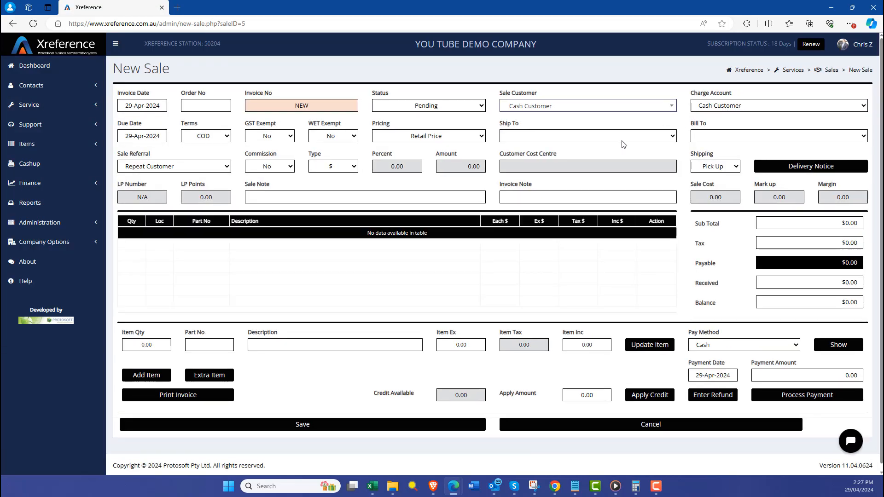
pyautogui.click(146, 375)
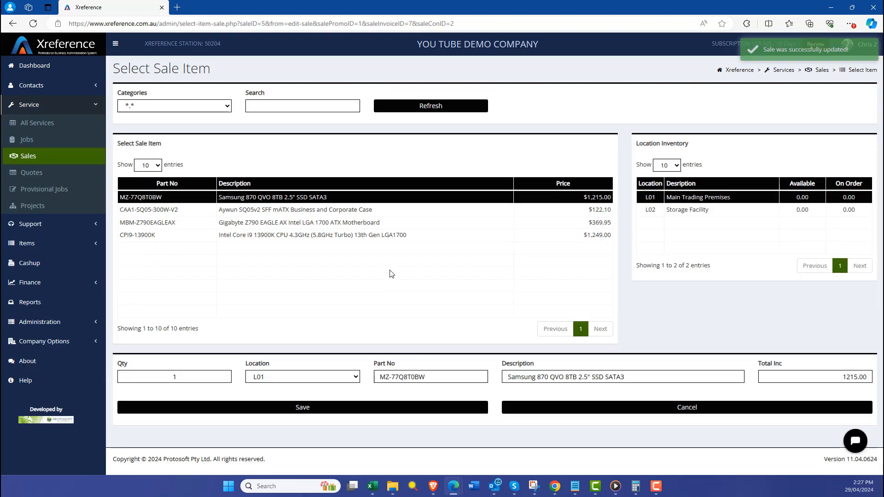
pyautogui.click(297, 408)
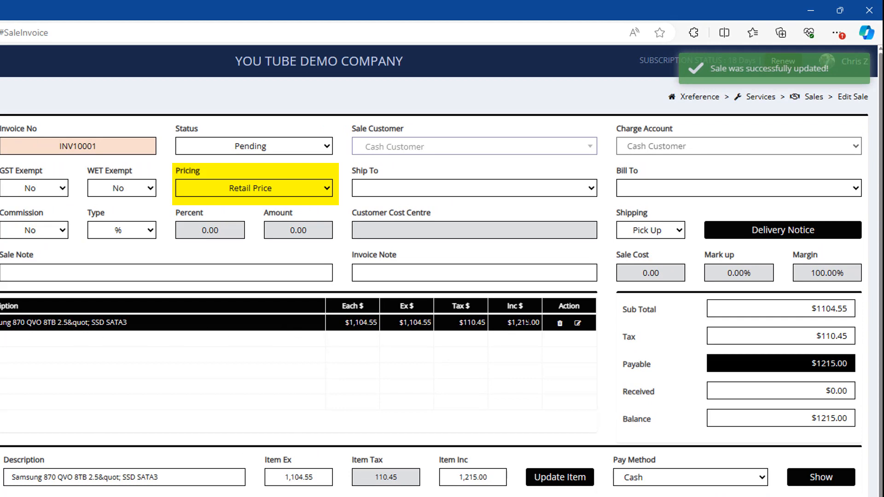
# Switch the sale's pricing to Sales Code 2 Price, and set it back to Retail Price.
pyautogui.click(285, 197)
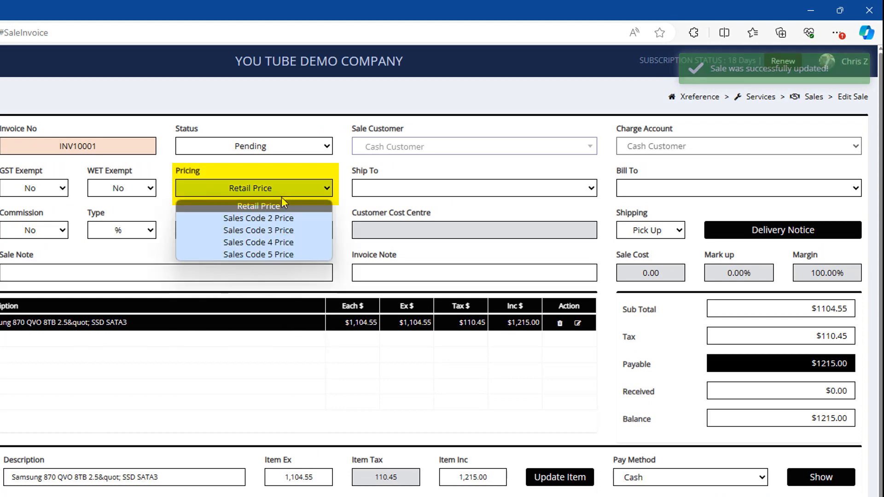
pyautogui.click(279, 215)
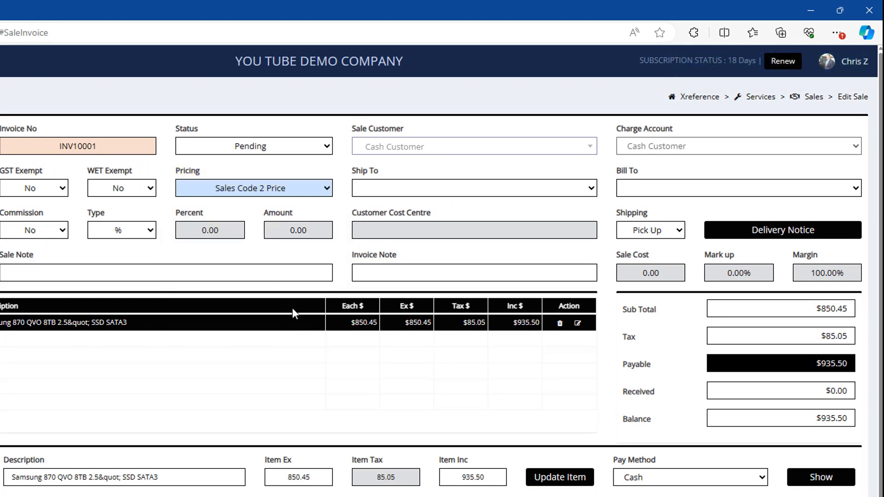
pyautogui.click(250, 193)
pyautogui.click(251, 205)
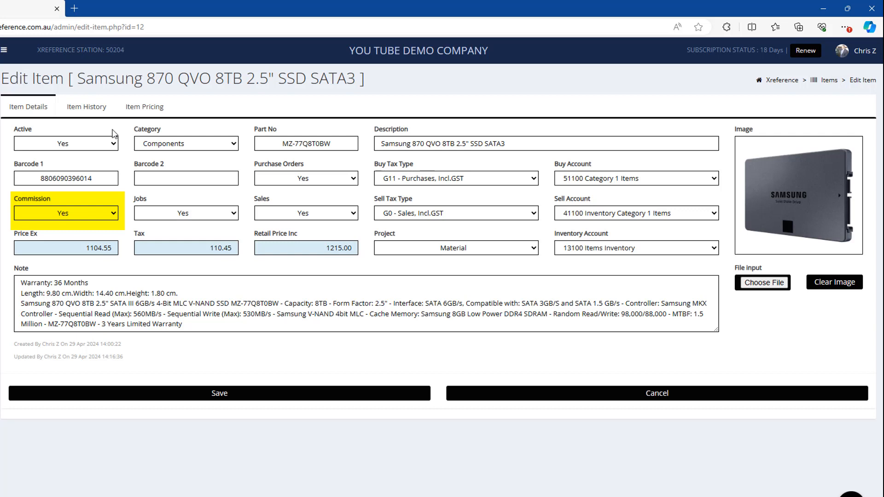
# View the item history of the Samsung 870 QVO 8TB SSD.
pyautogui.click(89, 111)
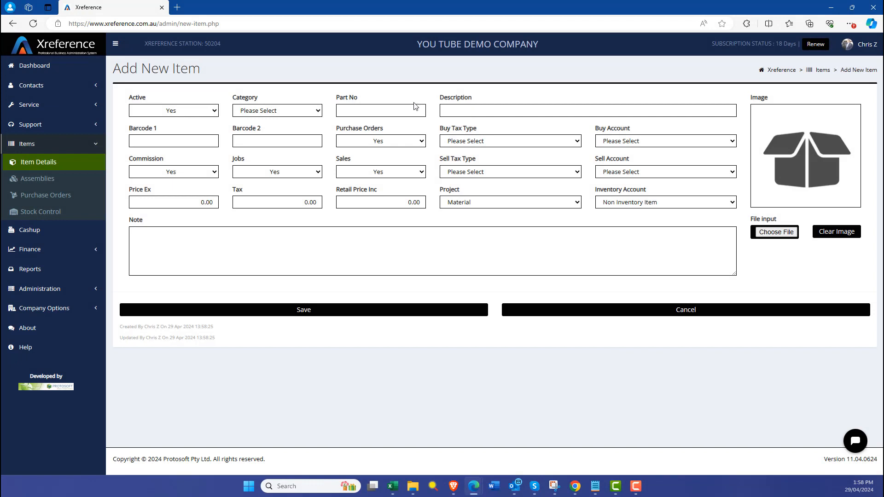
# Rename the item category Category 1 Items as Components and save it.
pyautogui.click(301, 112)
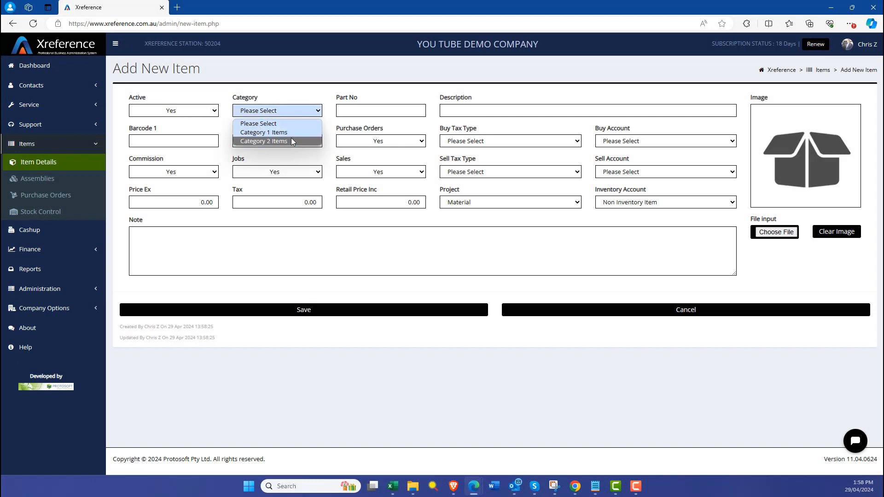
pyautogui.click(294, 114)
pyautogui.click(74, 289)
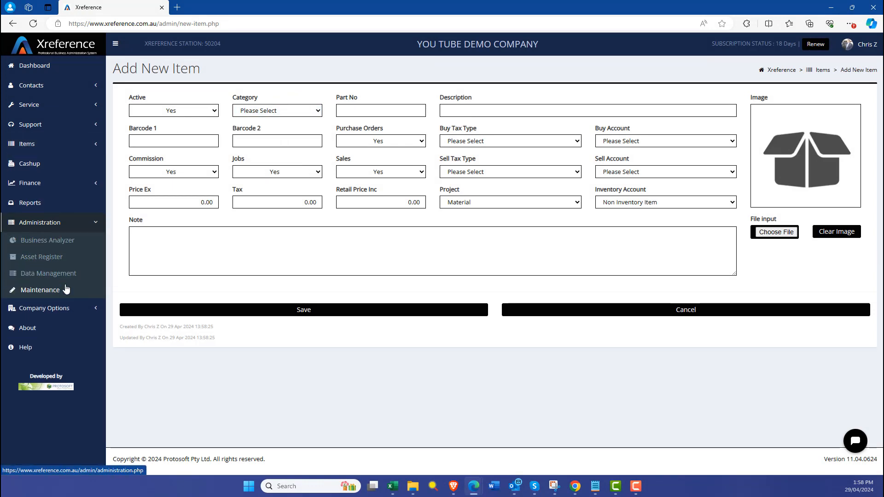
pyautogui.click(65, 290)
pyautogui.click(316, 137)
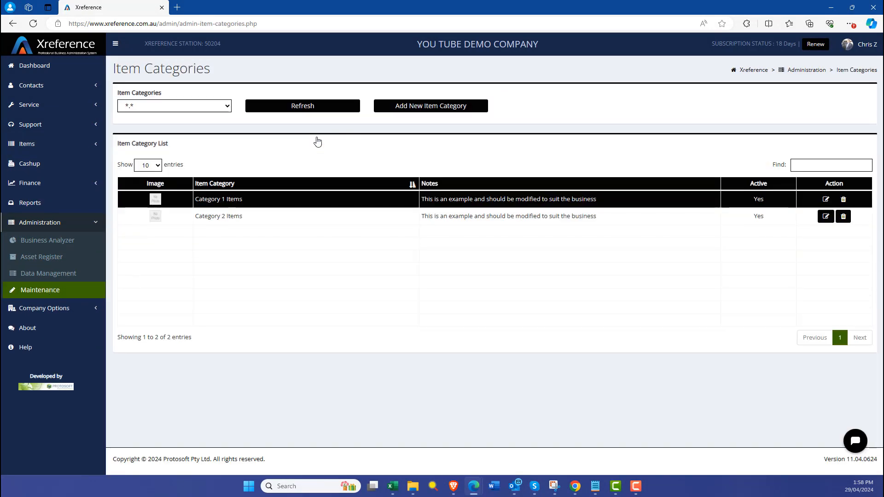
pyautogui.click(824, 202)
pyautogui.moveTo(281, 111); pyautogui.dragTo(220, 117)
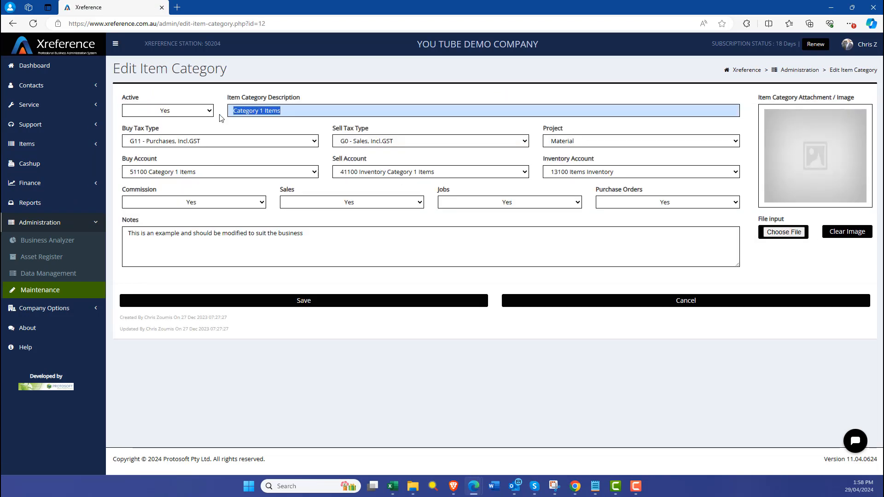
pyautogui.write('Components')
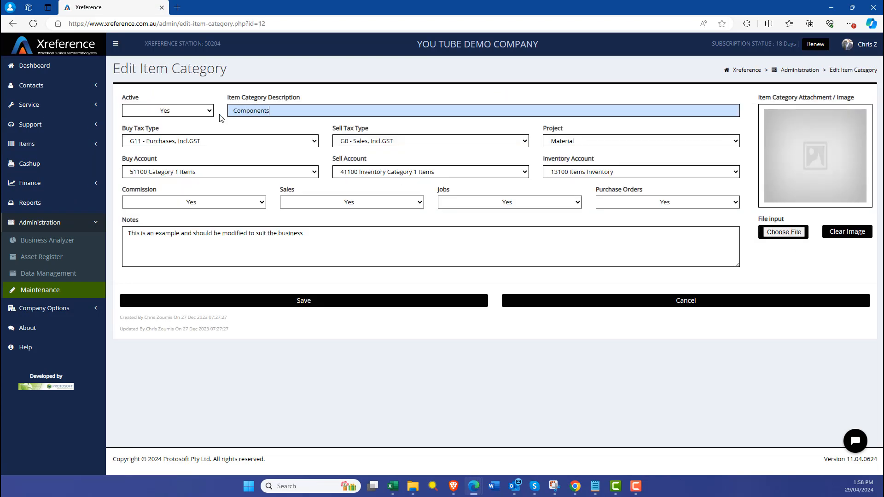
pyautogui.click(305, 301)
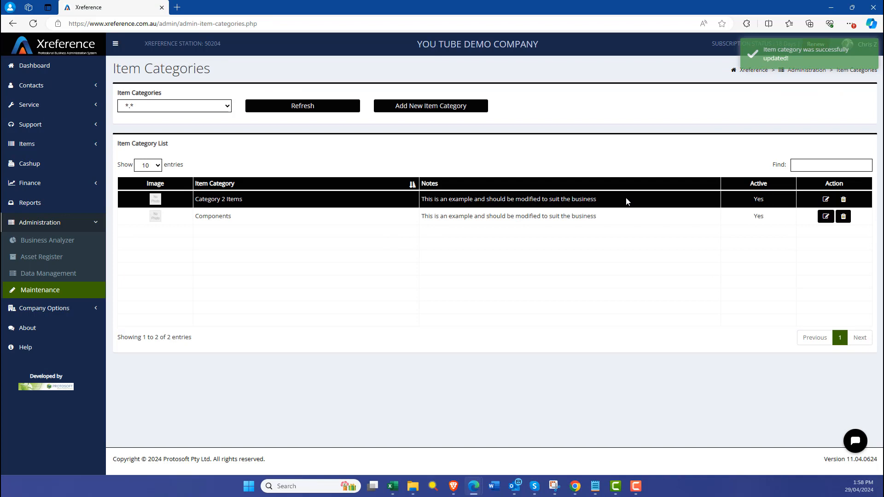
# Rename the item category Category 2 Items as PC Systems, save it, and open the inventory items list.
pyautogui.click(826, 199)
pyautogui.moveTo(281, 111); pyautogui.dragTo(217, 118)
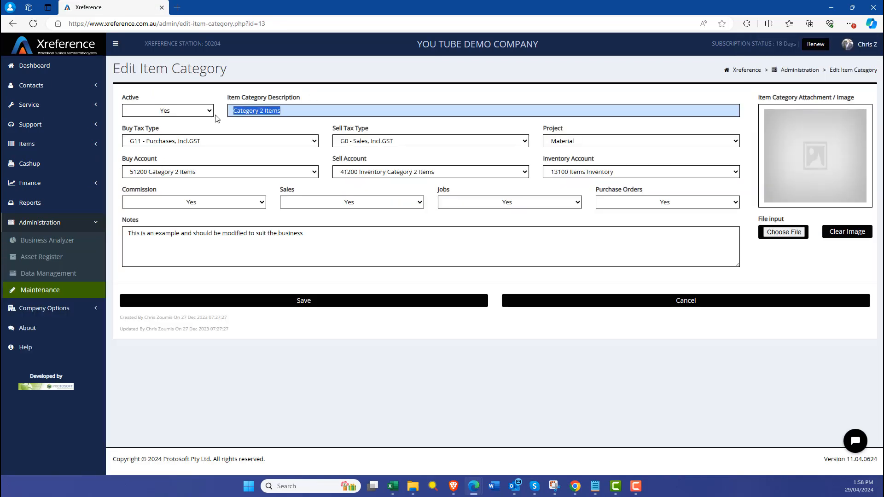
pyautogui.write('PC Systems')
pyautogui.click(318, 301)
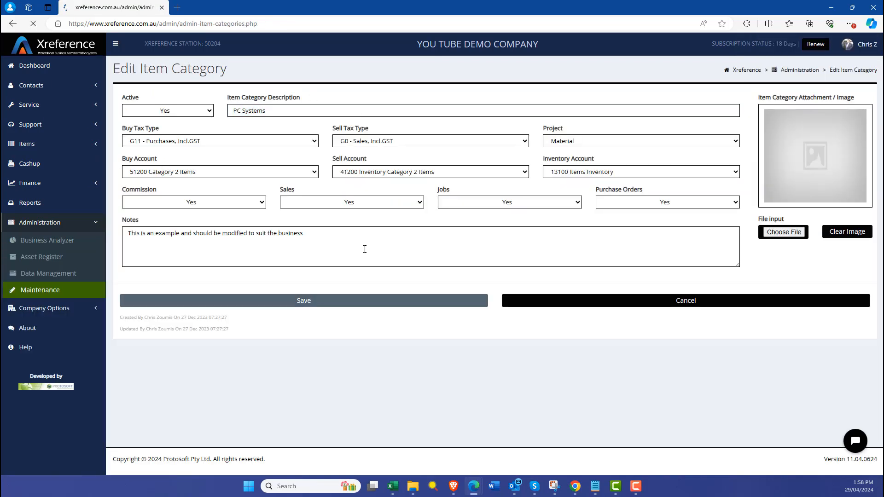
pyautogui.click(56, 146)
pyautogui.click(36, 164)
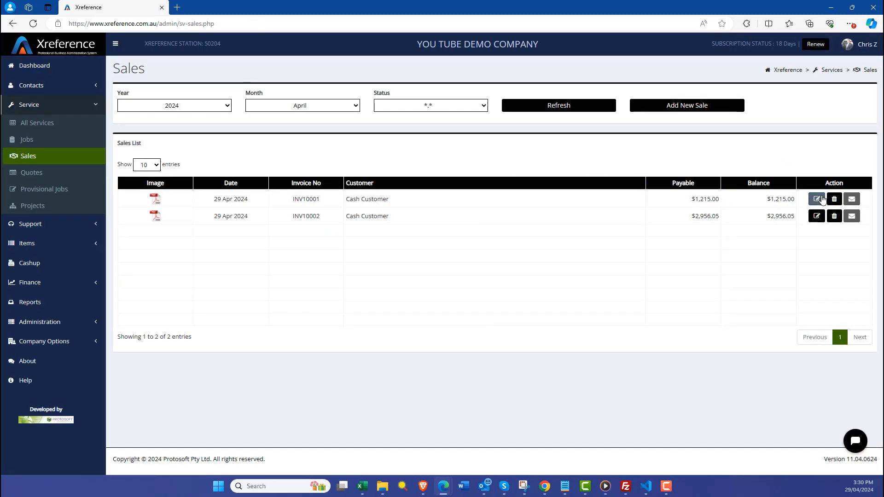
# Open the first Cash Customer sale and examine its sale cost, mark up and margin.
pyautogui.click(822, 199)
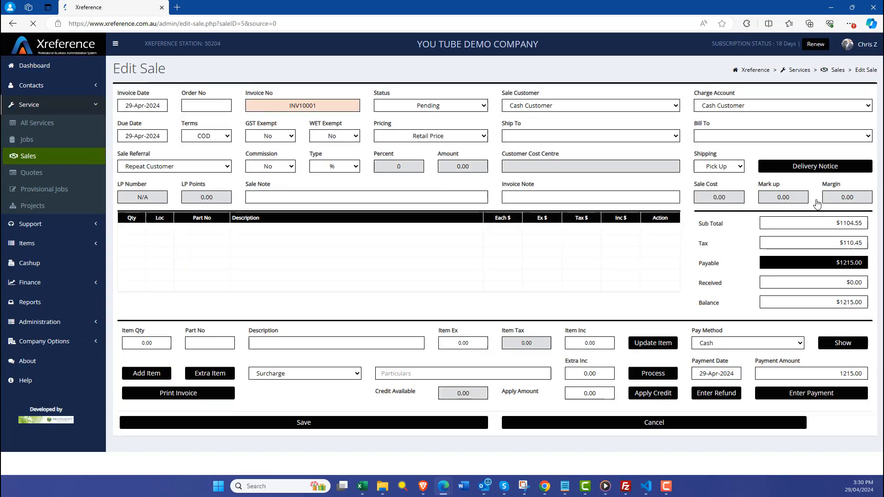
pyautogui.doubleClick(720, 198)
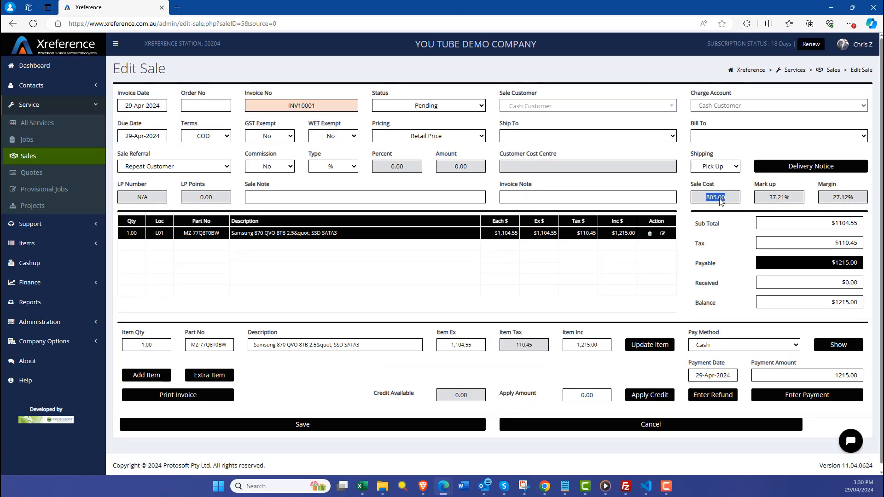
pyautogui.moveTo(832, 201); pyautogui.dragTo(854, 202)
pyautogui.click(785, 212)
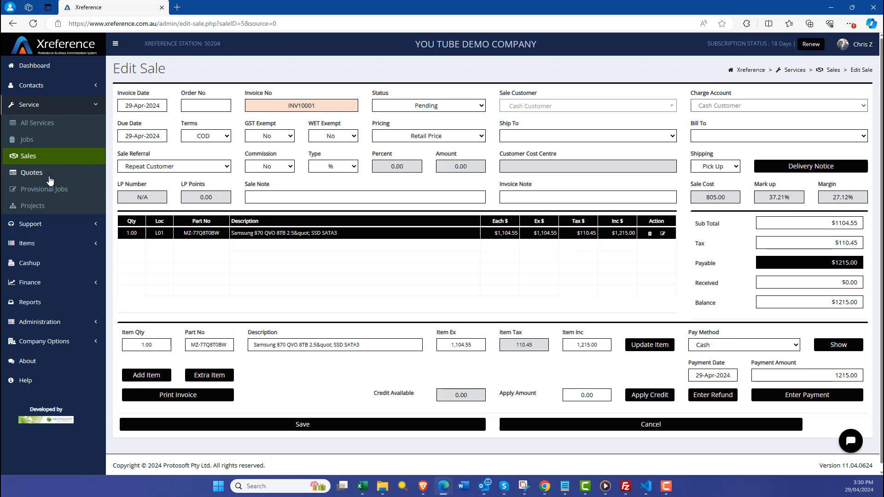
# Open the Samsung 870 QVO 8TB SSD from the items list and examine the sales in its item history.
pyautogui.click(27, 244)
pyautogui.click(29, 166)
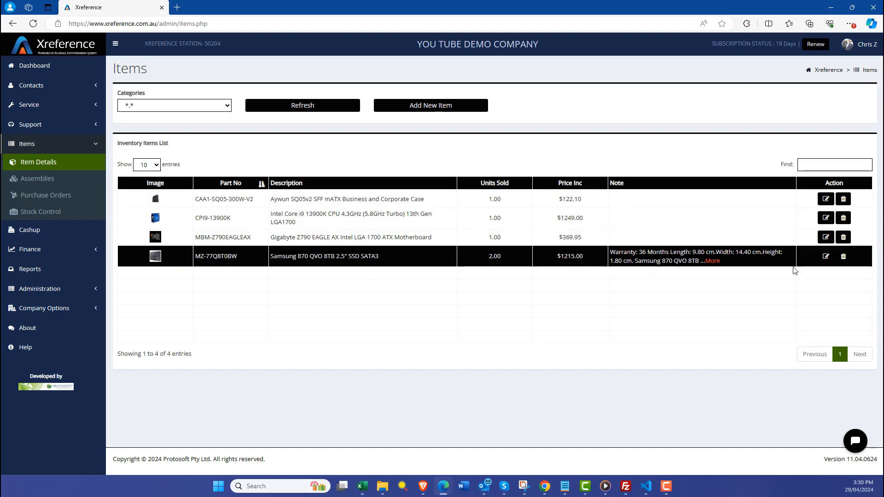
pyautogui.click(826, 256)
pyautogui.click(177, 96)
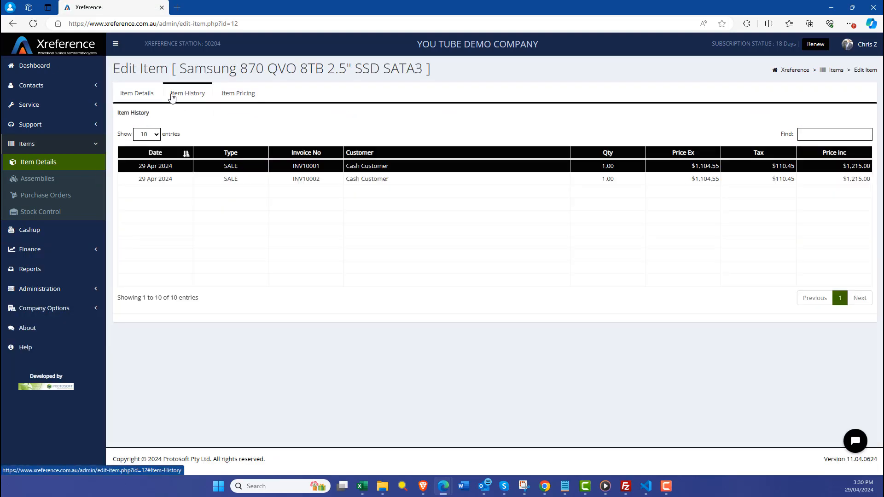
pyautogui.click(199, 183)
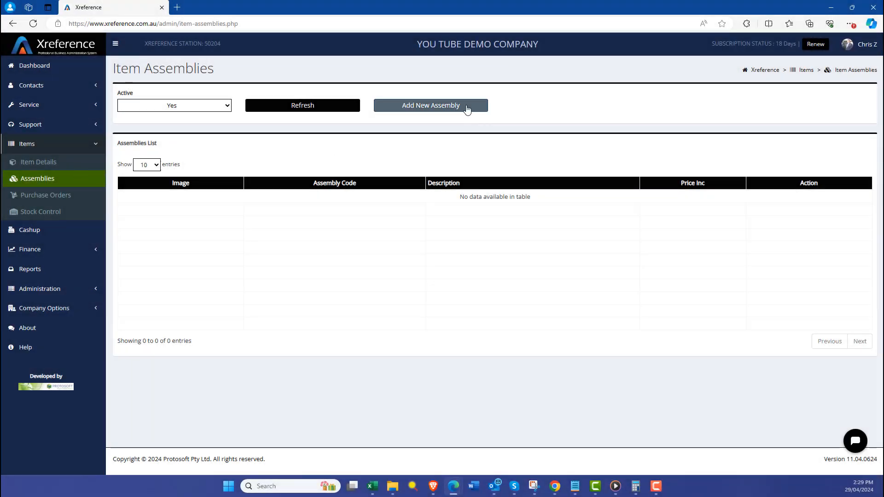
# Create a new item assembly containing one Samsung 870 QVO 8TB SSD and one Aywun SQ05v2 case, both from location L01.
pyautogui.click(467, 109)
pyautogui.click(173, 342)
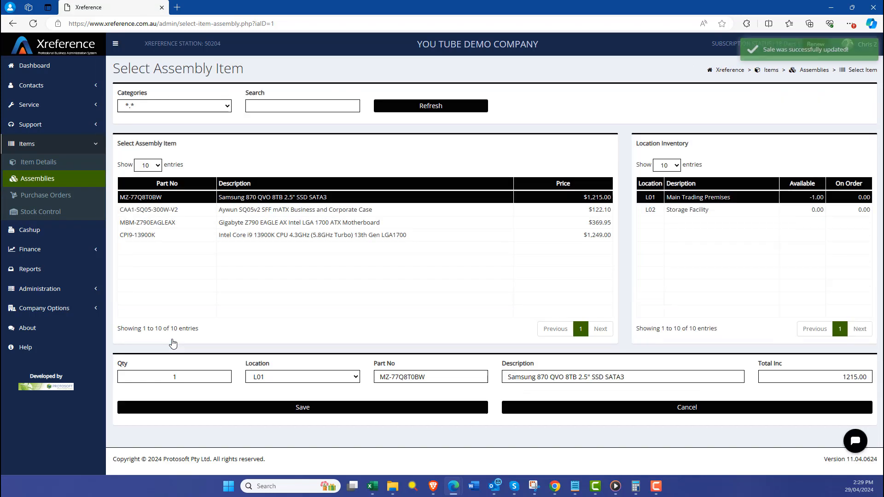
pyautogui.click(302, 407)
pyautogui.click(168, 338)
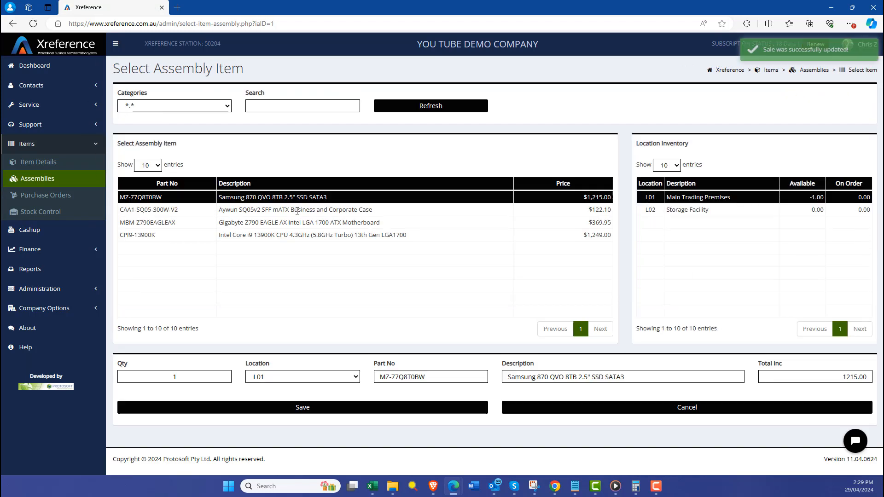
pyautogui.click(297, 211)
pyautogui.click(256, 408)
# Add one Gigabyte Z790 EAGLE AX motherboard and one Intel Core i9 13900K CPU to the assembly.
pyautogui.click(197, 341)
pyautogui.click(344, 225)
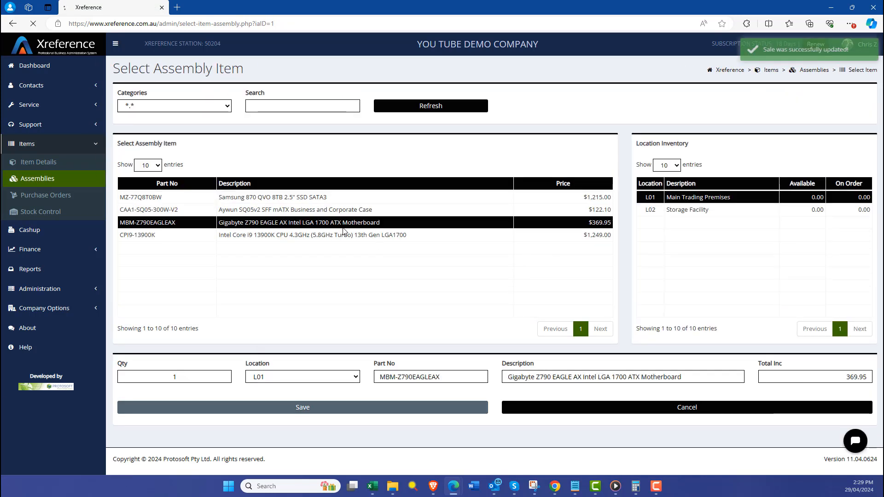
pyautogui.click(303, 407)
pyautogui.click(172, 342)
pyautogui.click(345, 236)
pyautogui.click(300, 409)
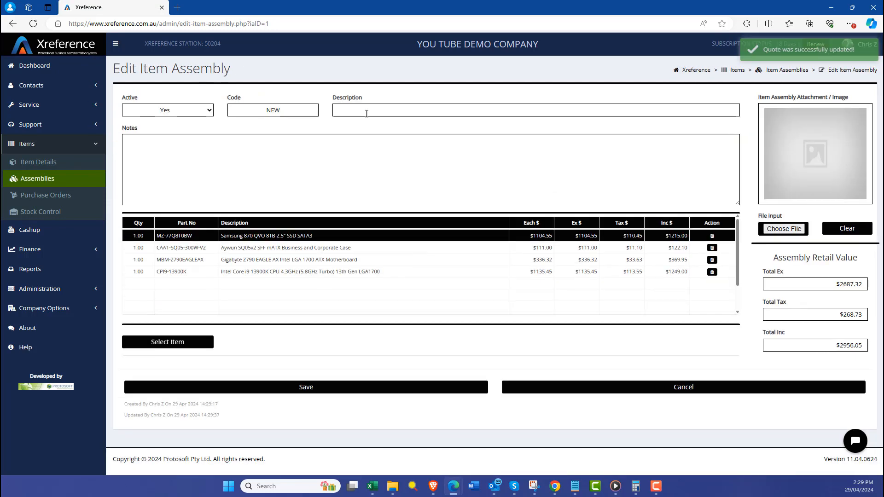
# Set the assembly's description to SPECIAL BUNDLE and its code to SB, and save the assembly.
pyautogui.click(368, 112)
pyautogui.write('SPECIAL BUNDLE')
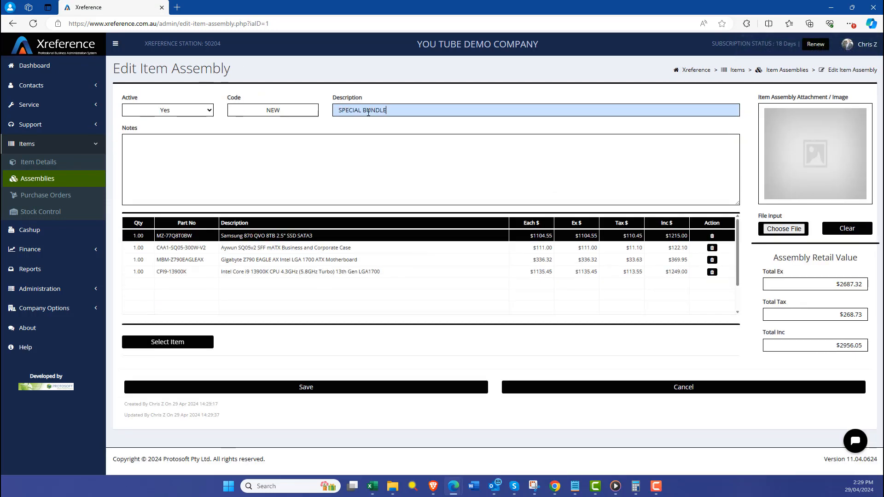
pyautogui.moveTo(308, 113); pyautogui.dragTo(234, 113)
pyautogui.write('SB')
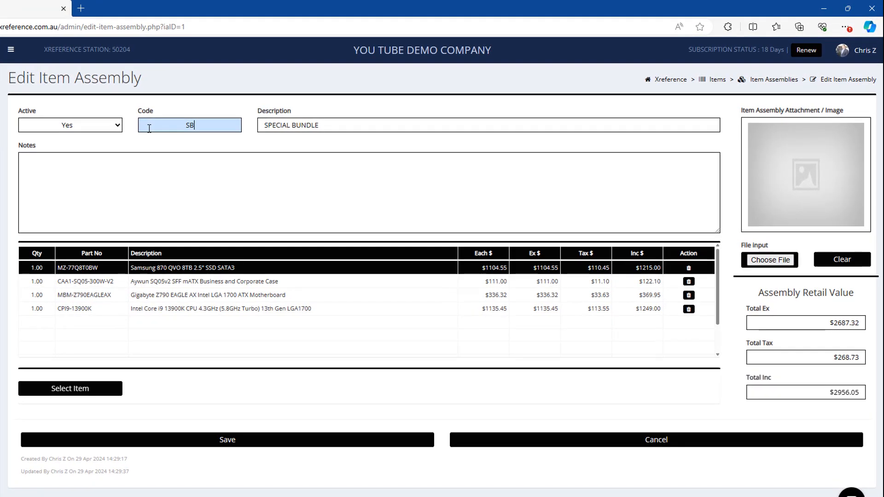
pyautogui.click(289, 443)
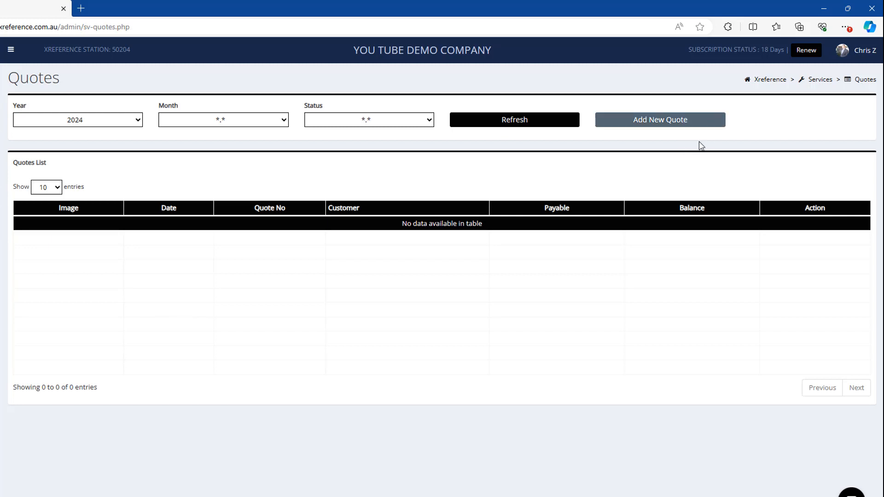
# Create a quote for Cash Customer with the SPECIAL BUNDLE assembly, save it, and view the quote's PDF.
pyautogui.click(699, 136)
pyautogui.click(42, 426)
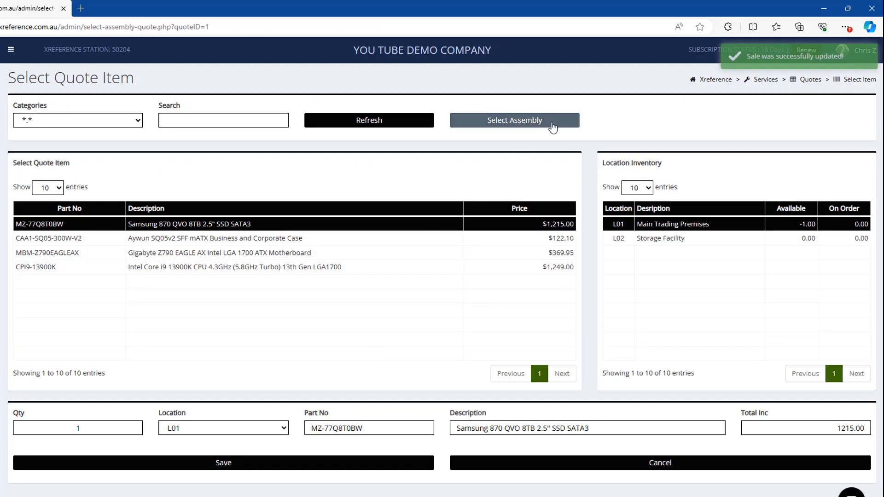
pyautogui.click(550, 122)
pyautogui.click(226, 446)
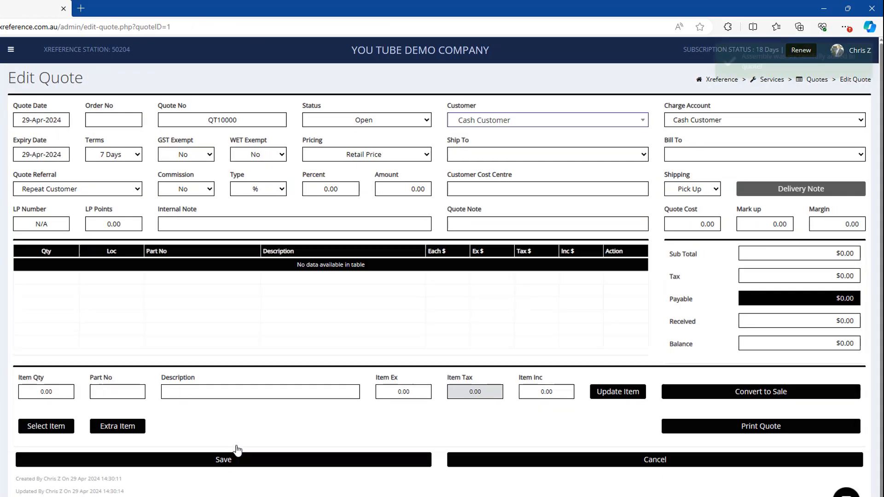
pyautogui.click(272, 460)
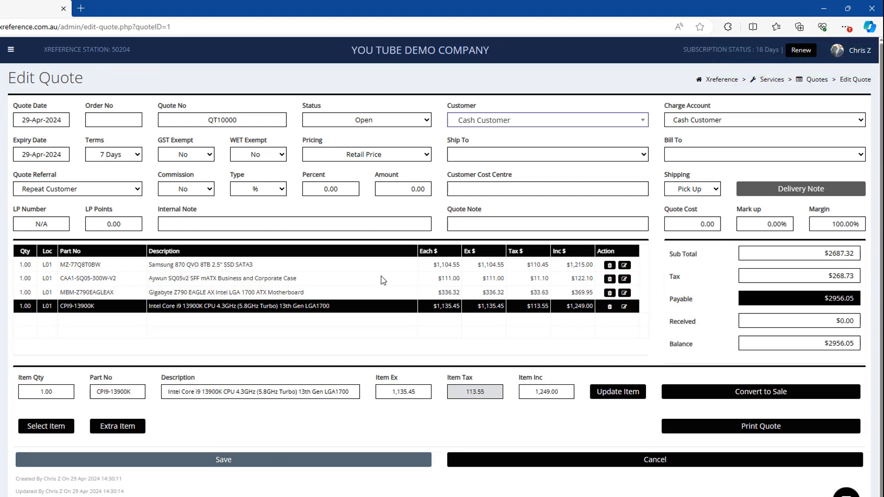
pyautogui.click(53, 226)
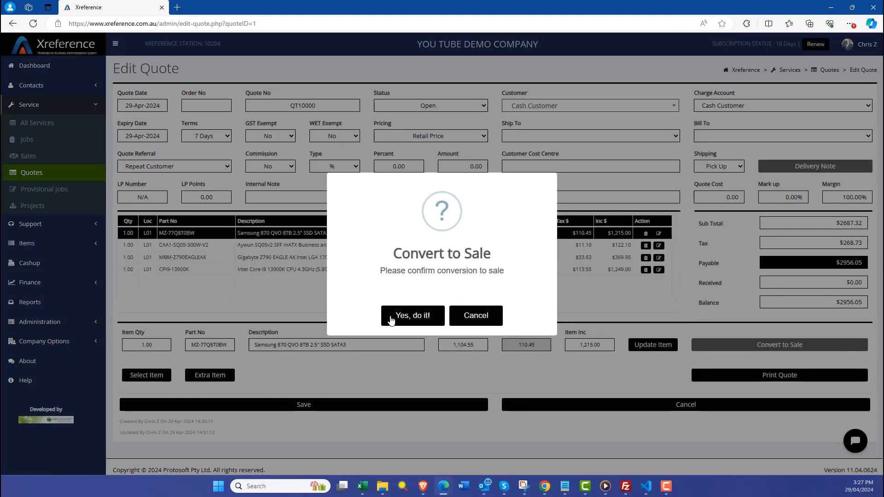
# Convert the quote to a sale, save it, and view the sale's PDF invoice.
pyautogui.click(391, 318)
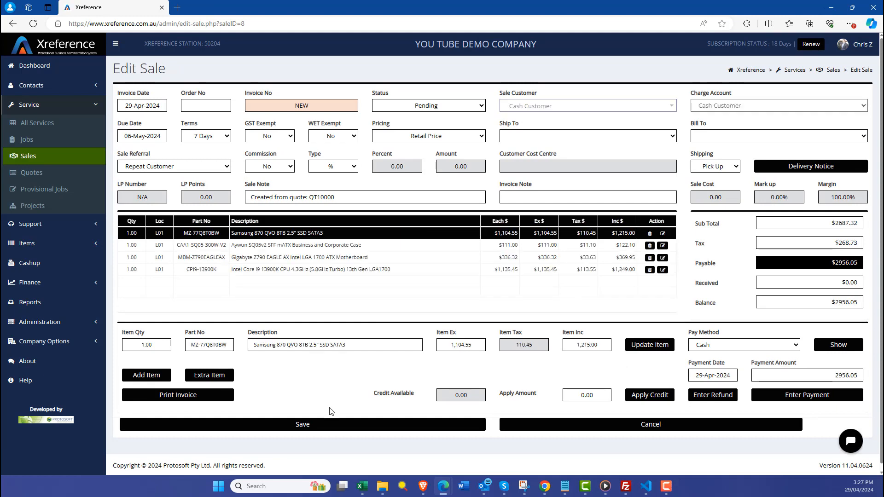
pyautogui.click(328, 423)
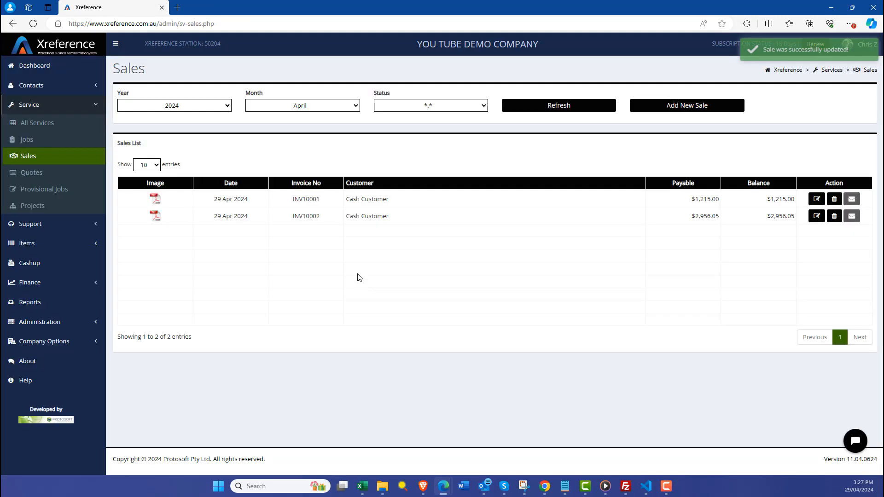
pyautogui.click(157, 216)
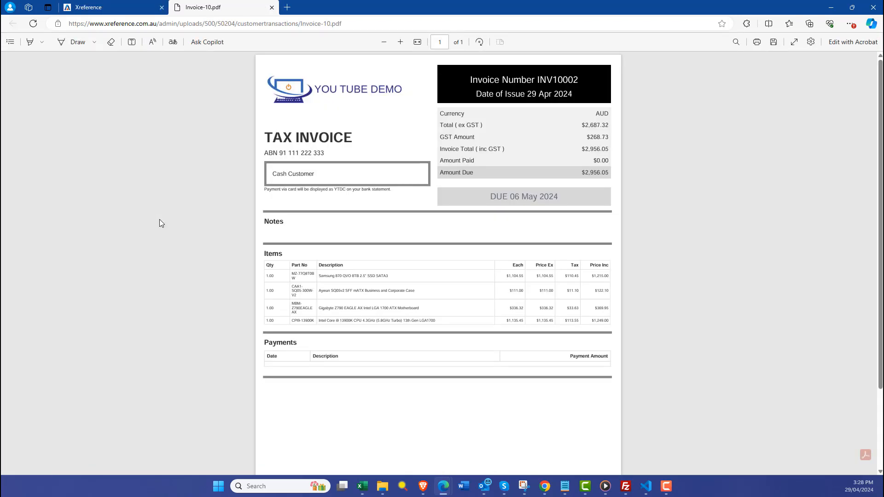
pyautogui.click(271, 8)
# Return to the item details and view the sales history of the Samsung 870 QVO 8TB SSD.
pyautogui.click(19, 105)
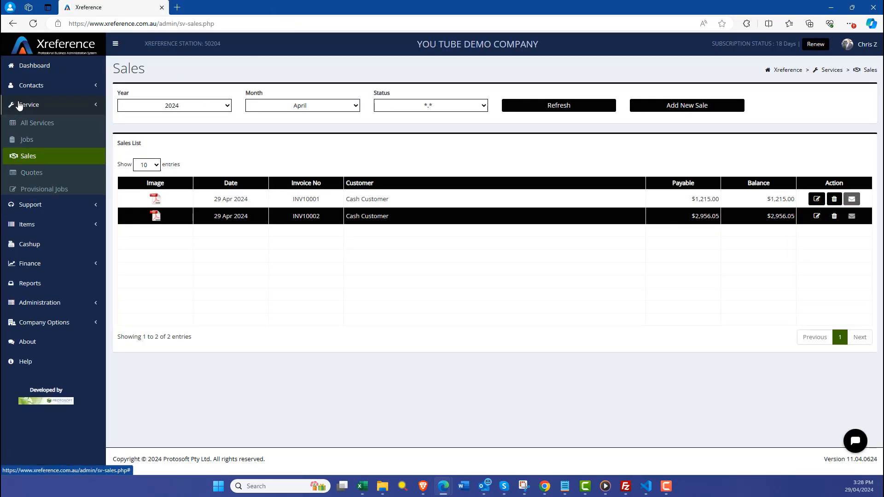
pyautogui.click(24, 144)
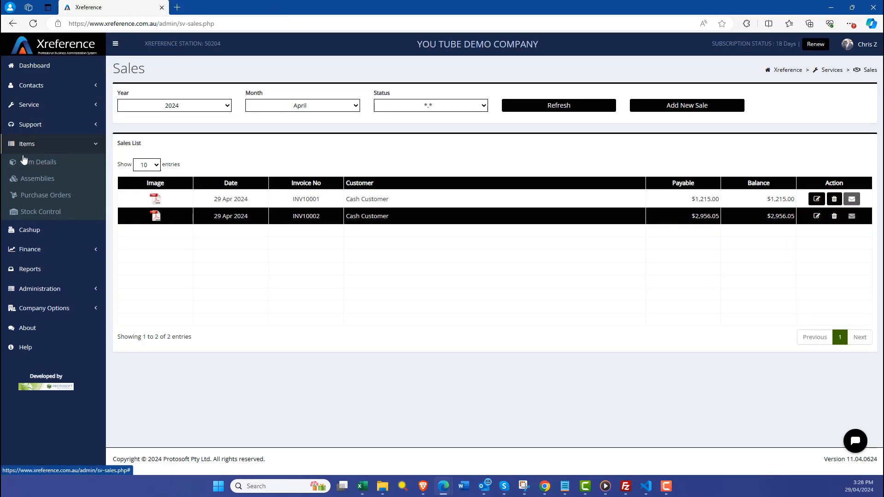
pyautogui.click(28, 162)
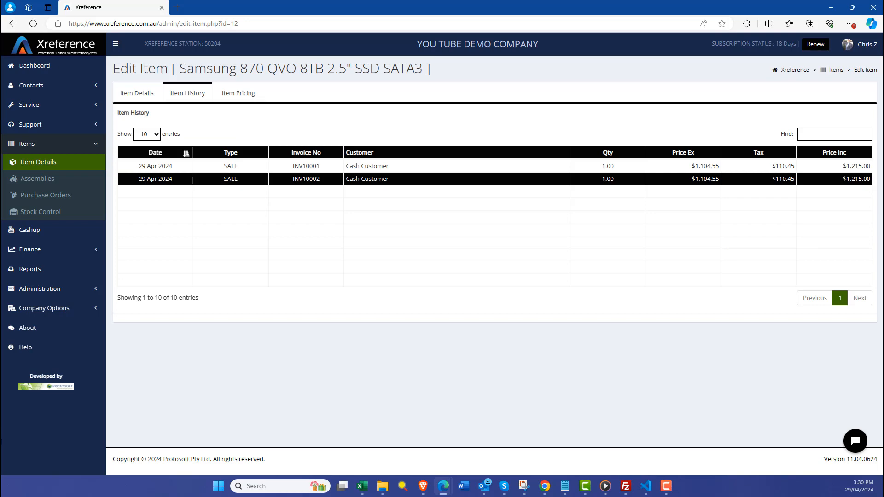
# Log out of the account and go to the website's home page.
pyautogui.click(858, 50)
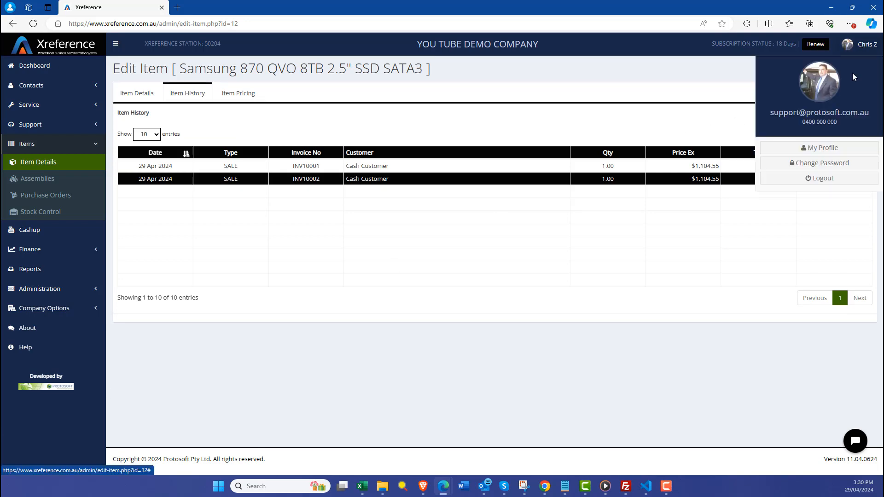
pyautogui.click(826, 179)
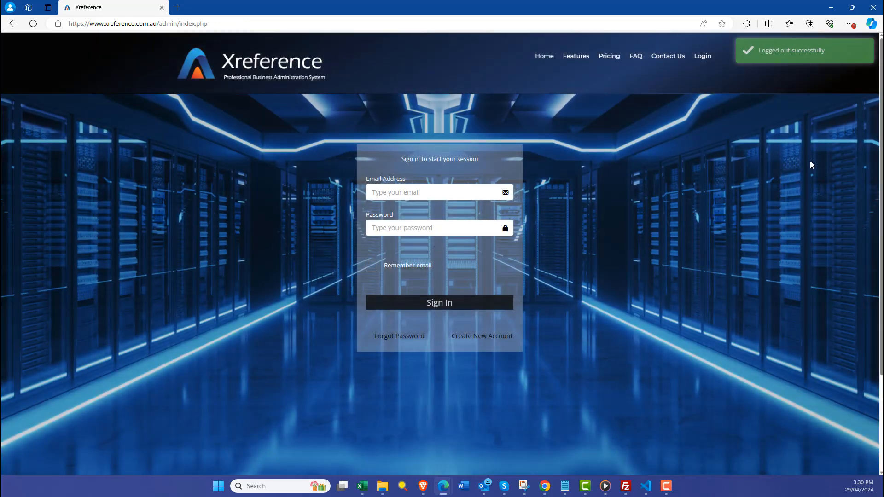
pyautogui.click(540, 57)
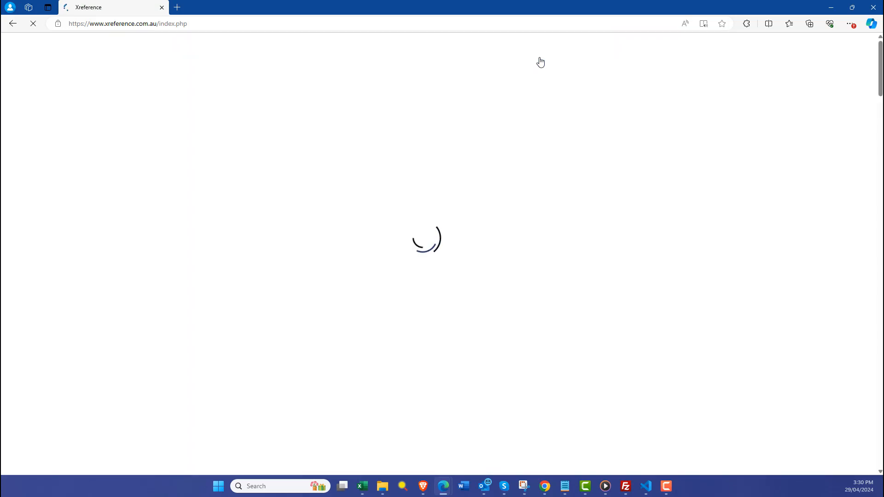